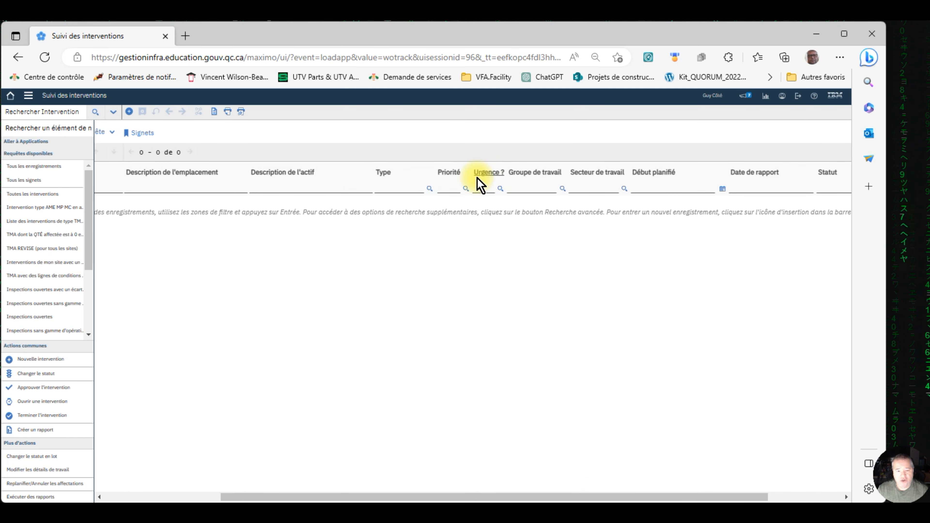
# Filter the interventions by work group 866-MEN 1 (MENUISIER)
pyautogui.click(562, 189)
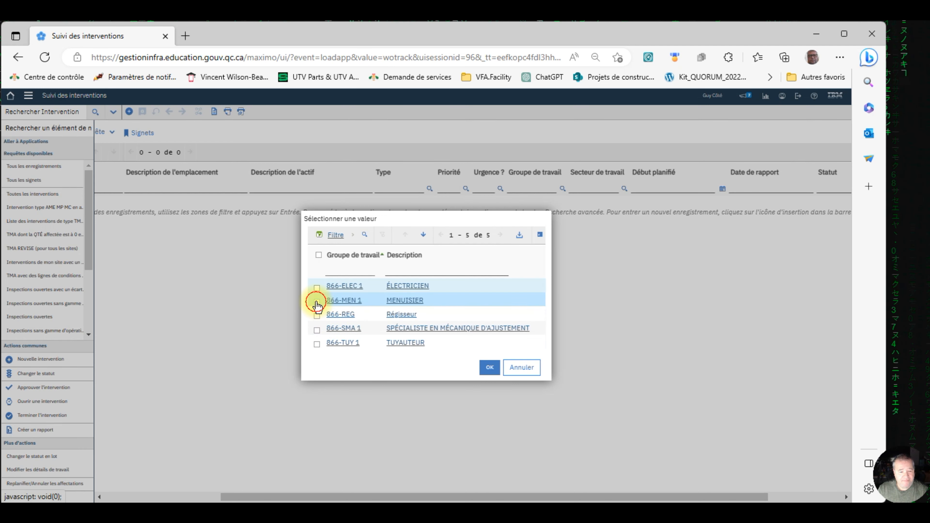
pyautogui.click(316, 302)
pyautogui.click(489, 368)
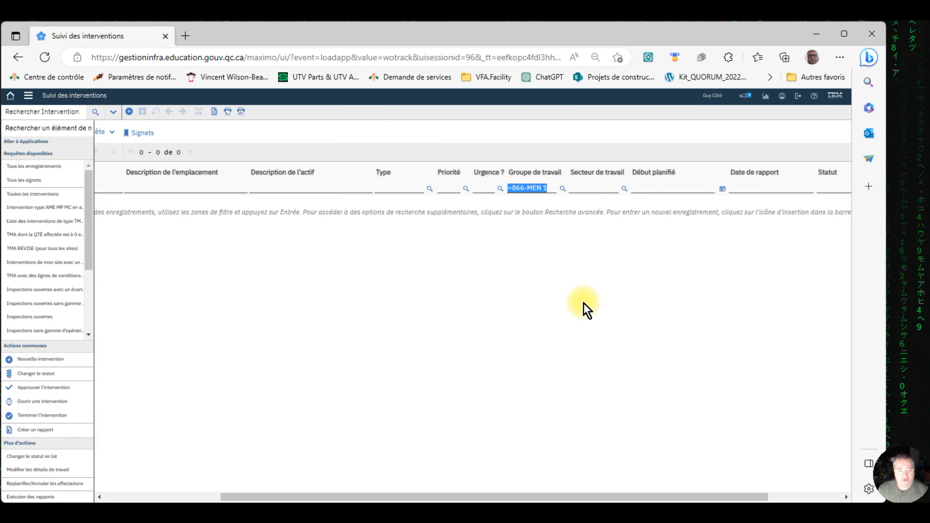
# Restrict the intervention type to AME, MC and MP and run the filtered search
pyautogui.click(430, 189)
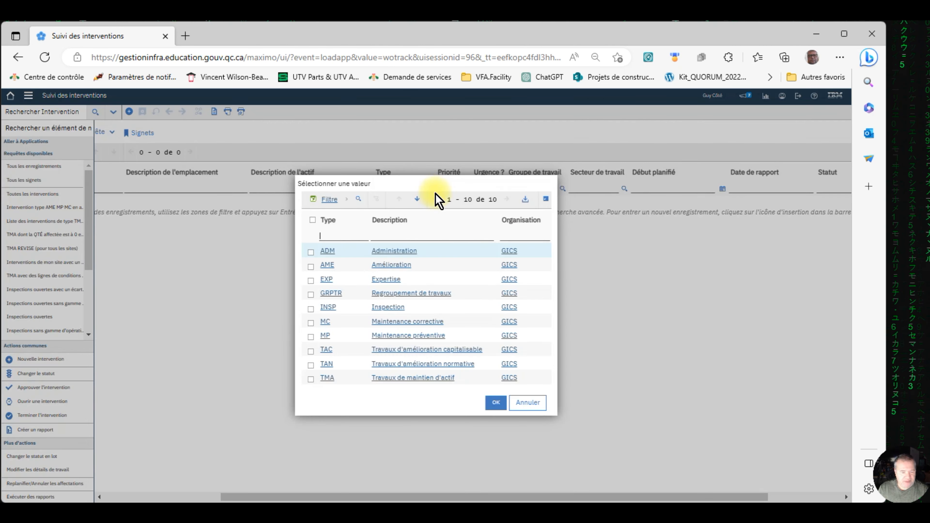
pyautogui.click(311, 266)
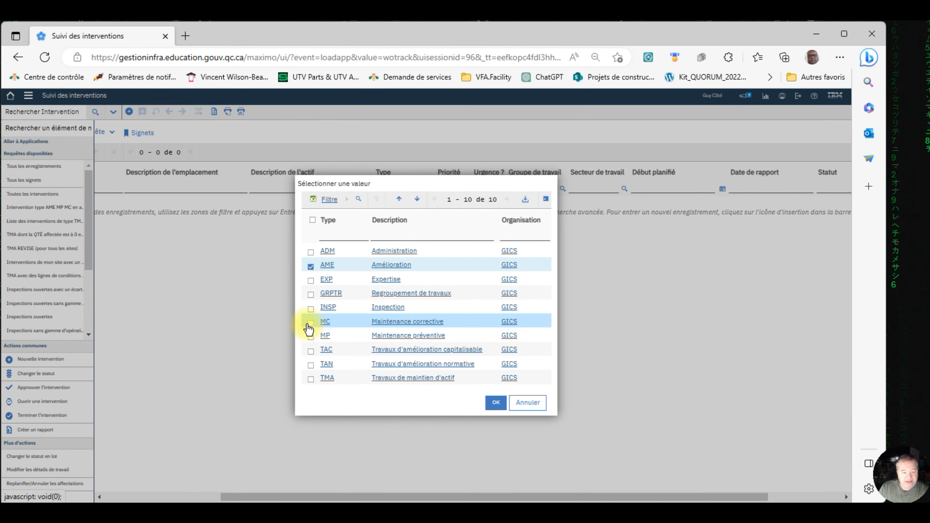
pyautogui.click(310, 323)
pyautogui.click(311, 336)
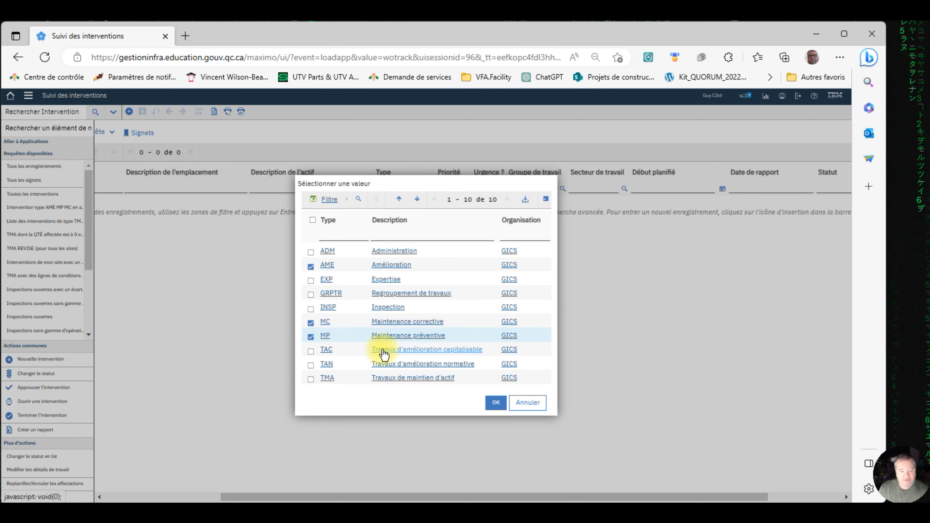
pyautogui.click(496, 403)
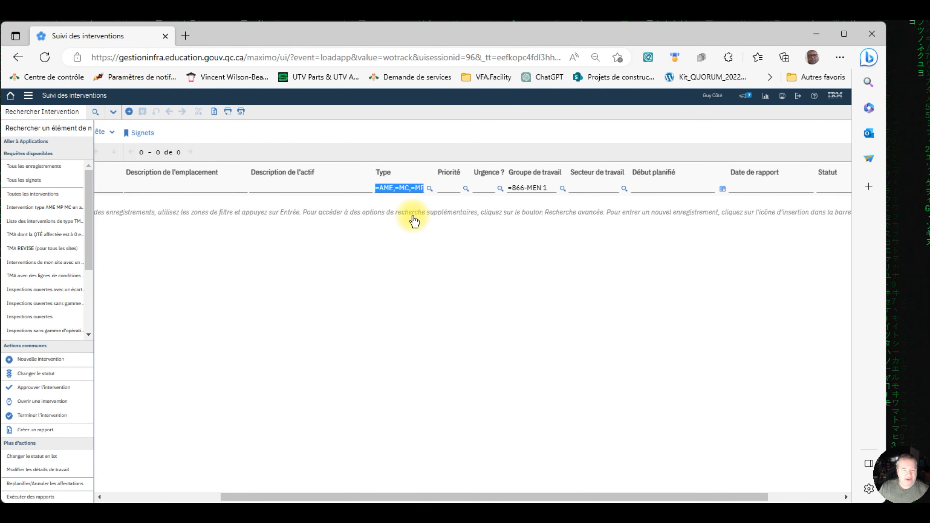
pyautogui.press('Return')
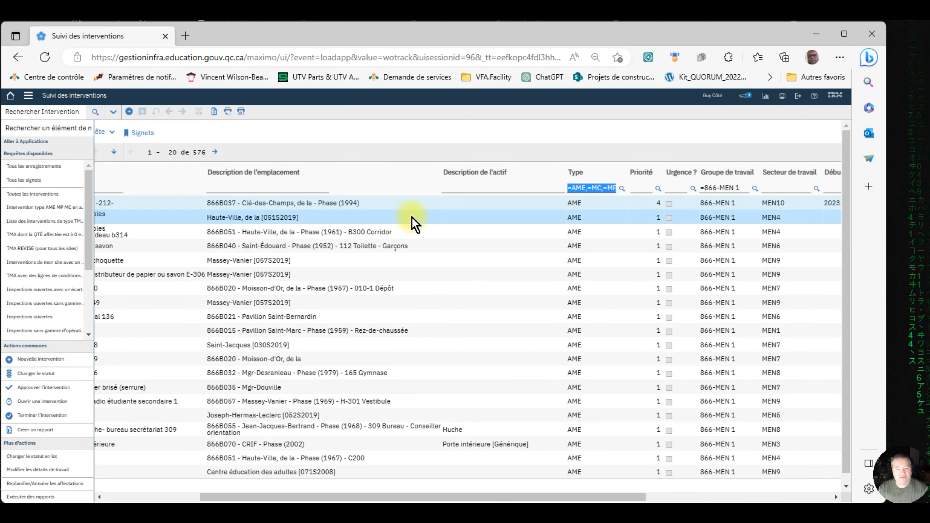
# Filter the interventions by the statuses ATTPLAN, ENCRS, ORDON, PRET, PRETORD and ATTAPPROB
pyautogui.moveTo(484, 493); pyautogui.dragTo(683, 484)
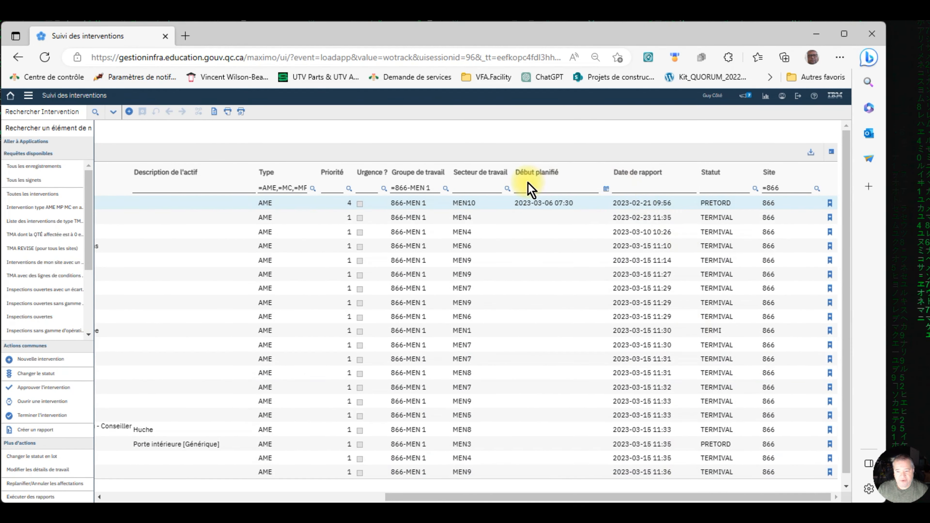
pyautogui.click(756, 188)
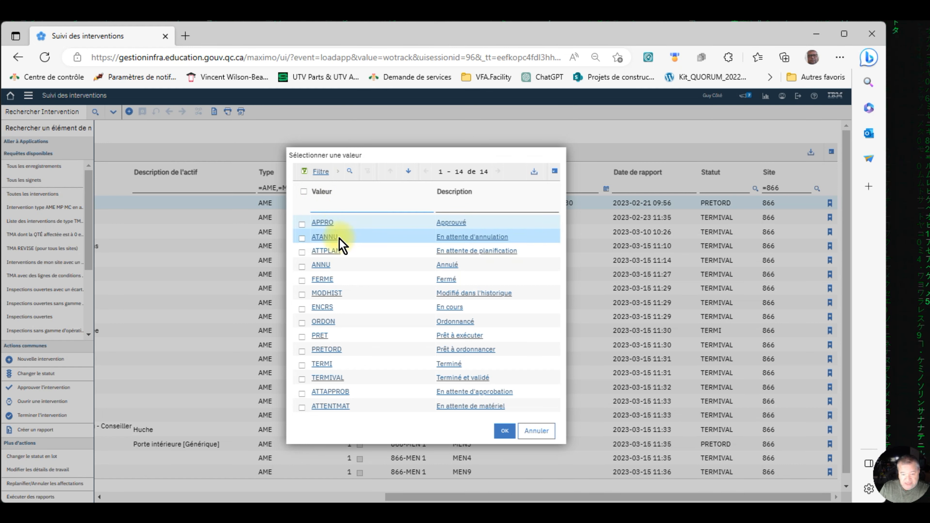
pyautogui.click(303, 252)
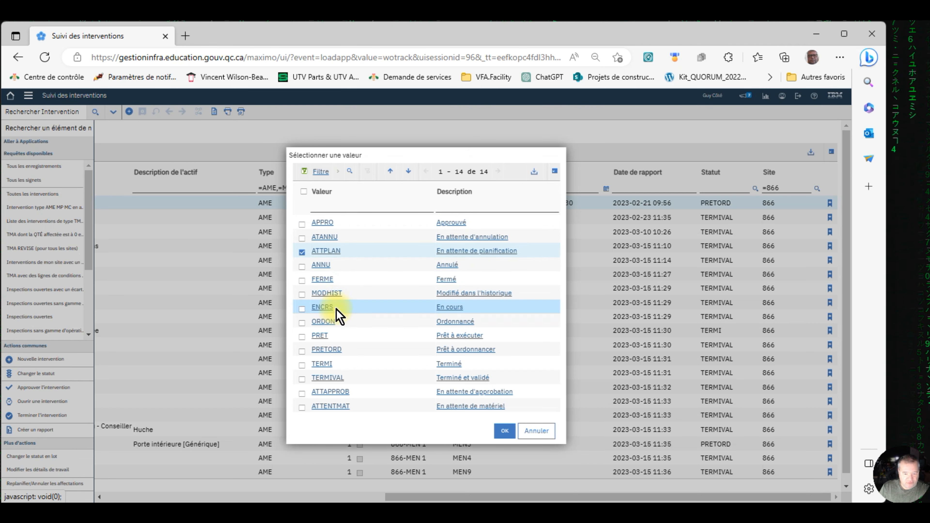
pyautogui.click(302, 309)
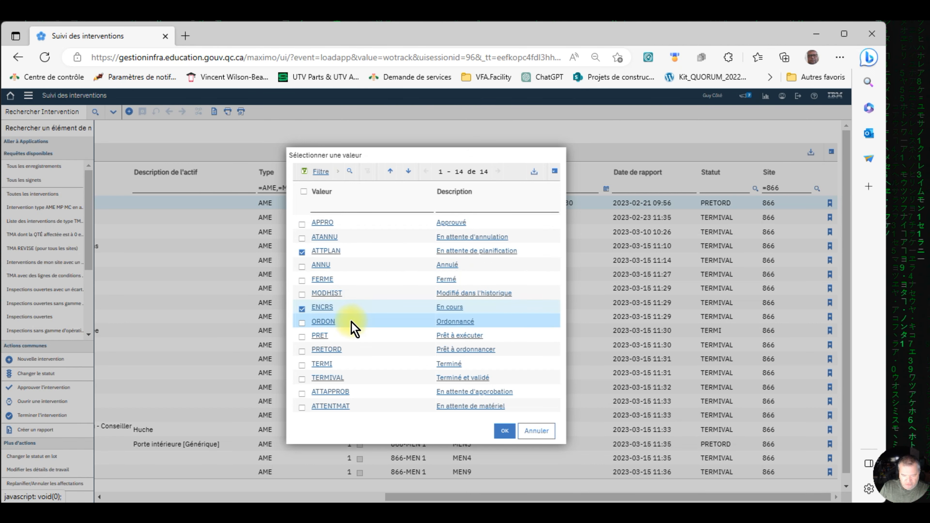
pyautogui.click(302, 337)
pyautogui.click(303, 351)
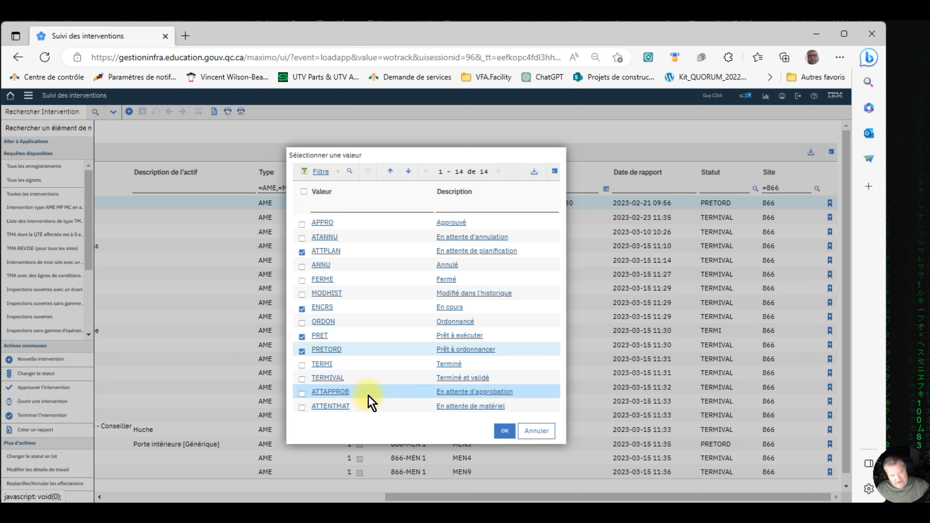
pyautogui.click(301, 393)
pyautogui.click(302, 323)
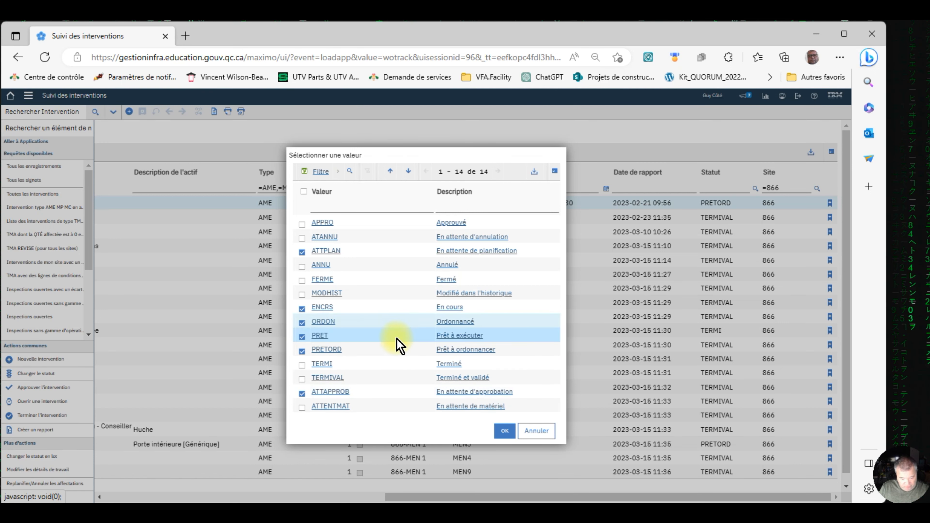
pyautogui.click(505, 431)
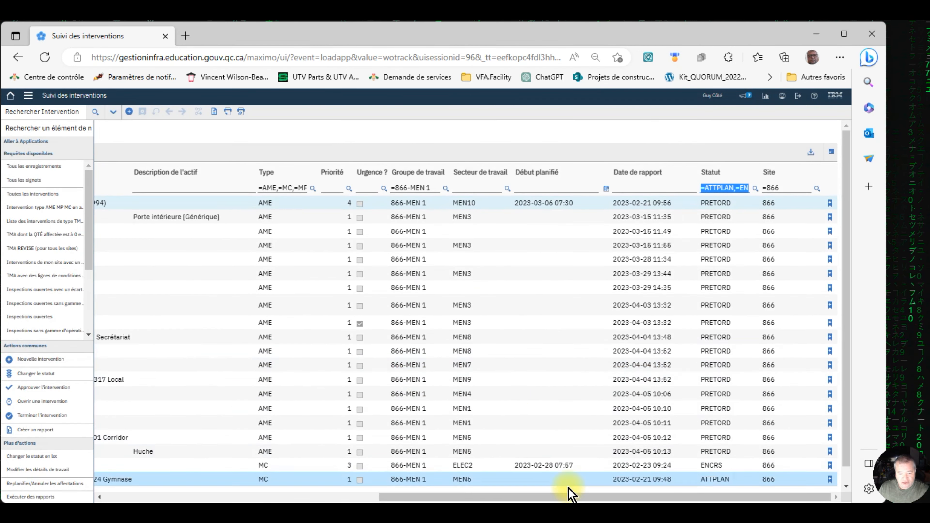
# Review the filtered interventions and start saving the current query under the name "Menuisier"
pyautogui.moveTo(594, 498); pyautogui.dragTo(319, 498)
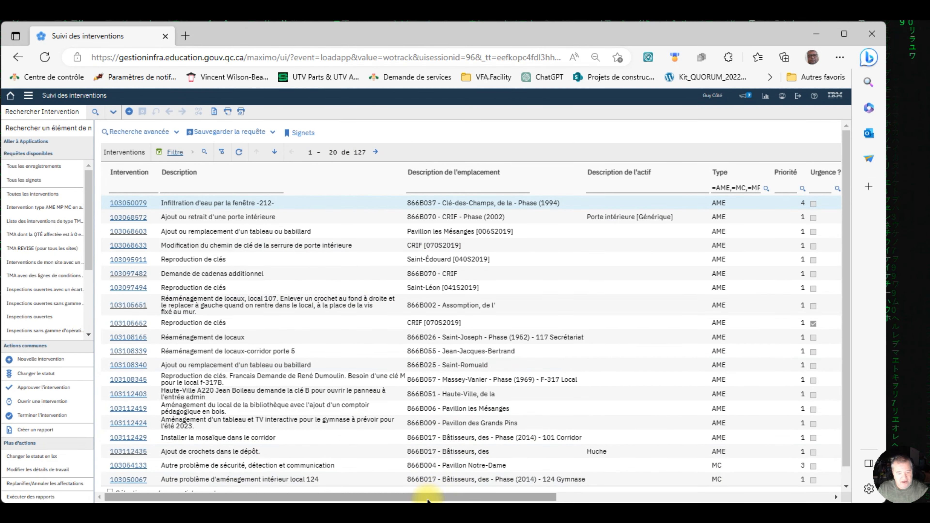
pyautogui.moveTo(436, 497); pyautogui.dragTo(640, 498)
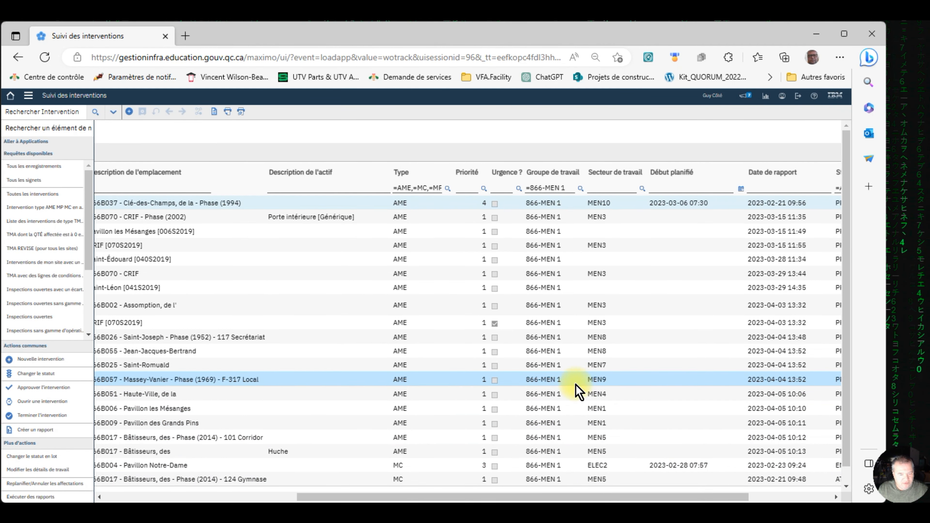
pyautogui.scroll(-1, 576, 385)
pyautogui.scroll(1, 577, 390)
pyautogui.moveTo(544, 495); pyautogui.dragTo(308, 497)
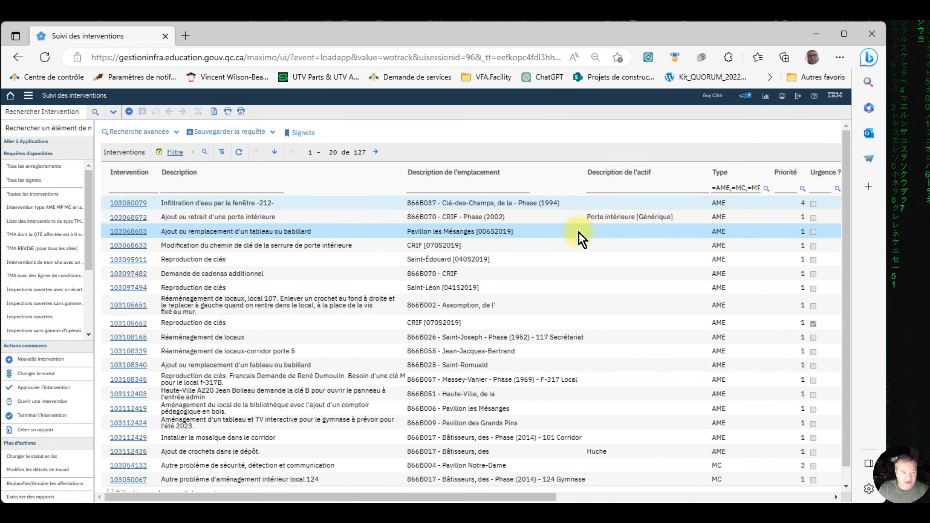
pyautogui.click(275, 132)
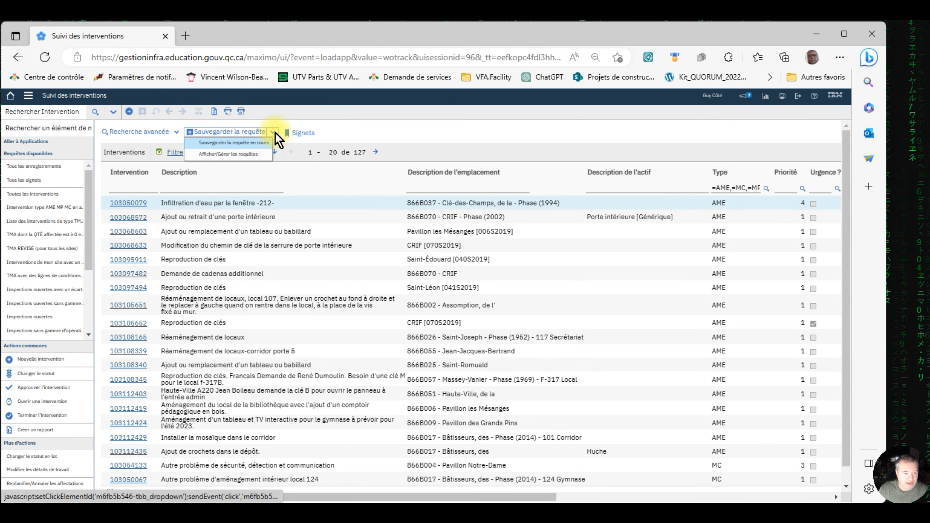
pyautogui.click(233, 144)
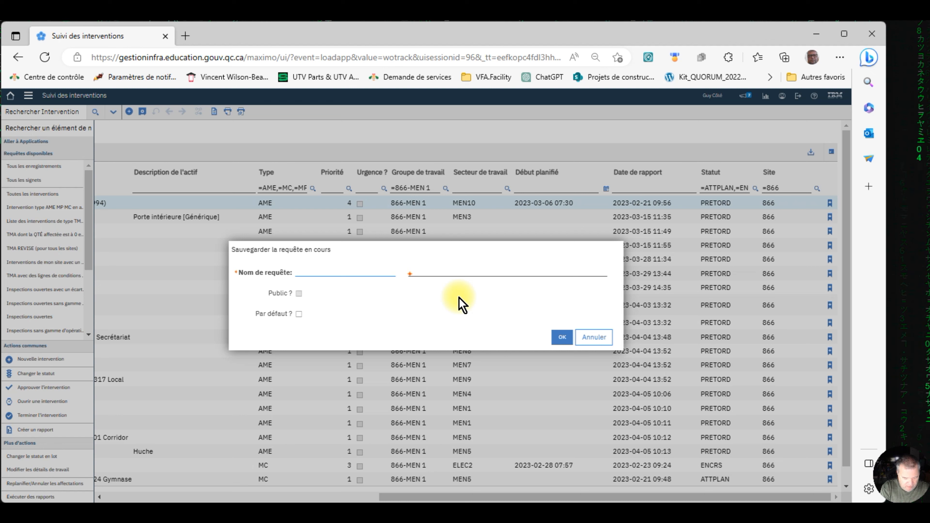
pyautogui.write('Menuisier')
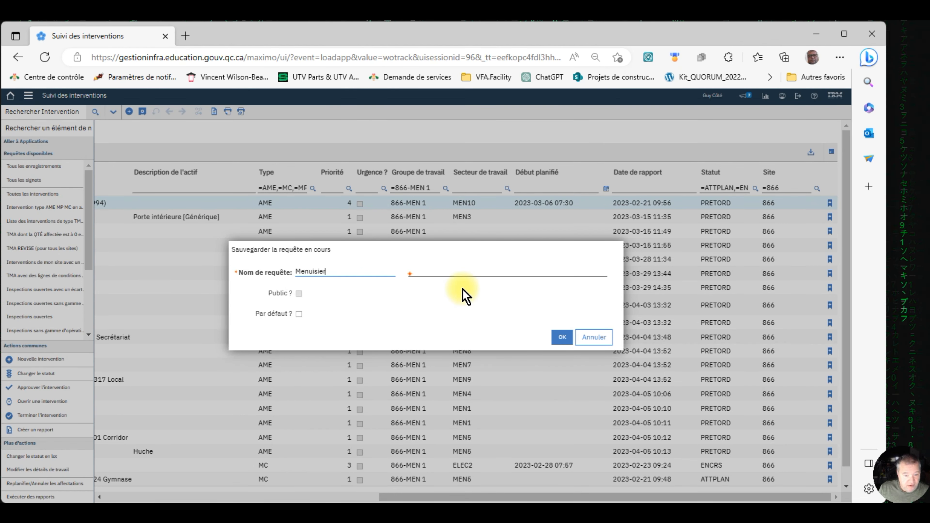
# Describe the query as "Menuiser tous les secteurs" and save it without making it the default
pyautogui.click(443, 271)
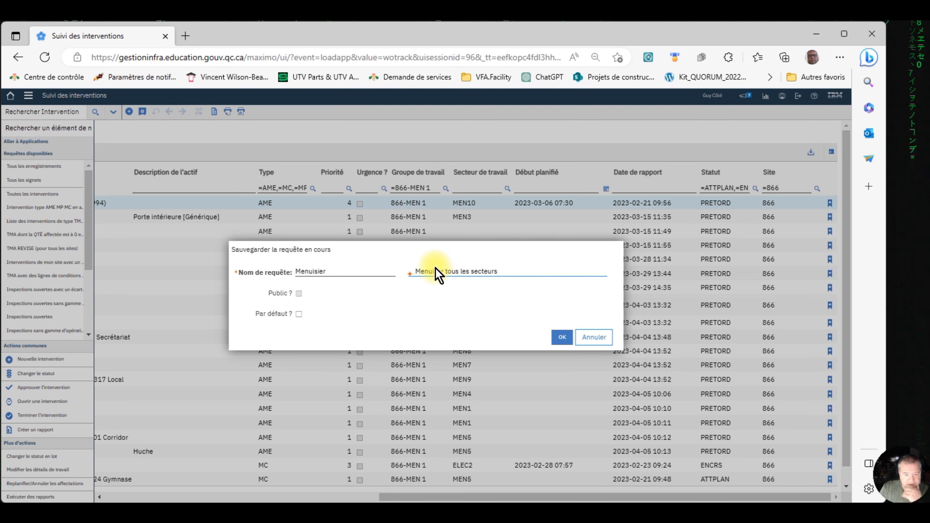
pyautogui.doubleClick(295, 272)
pyautogui.click(343, 272)
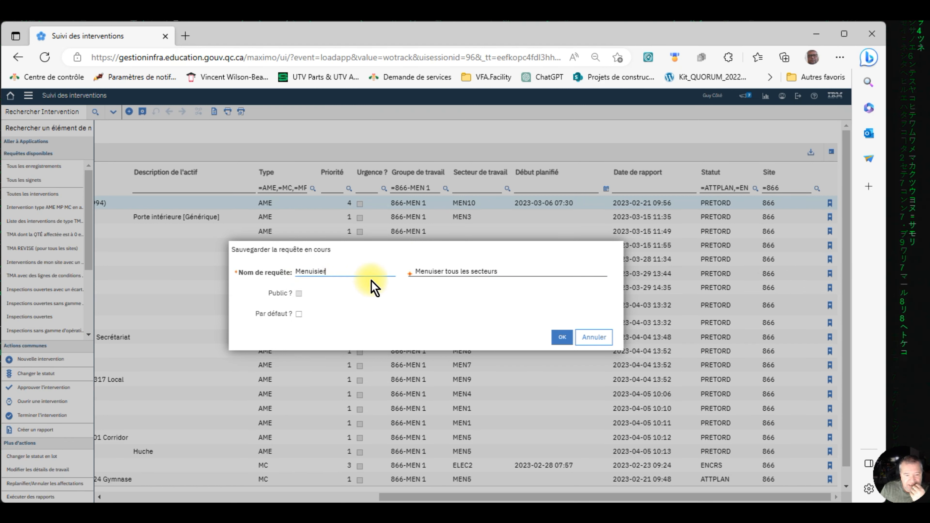
pyautogui.click(298, 272)
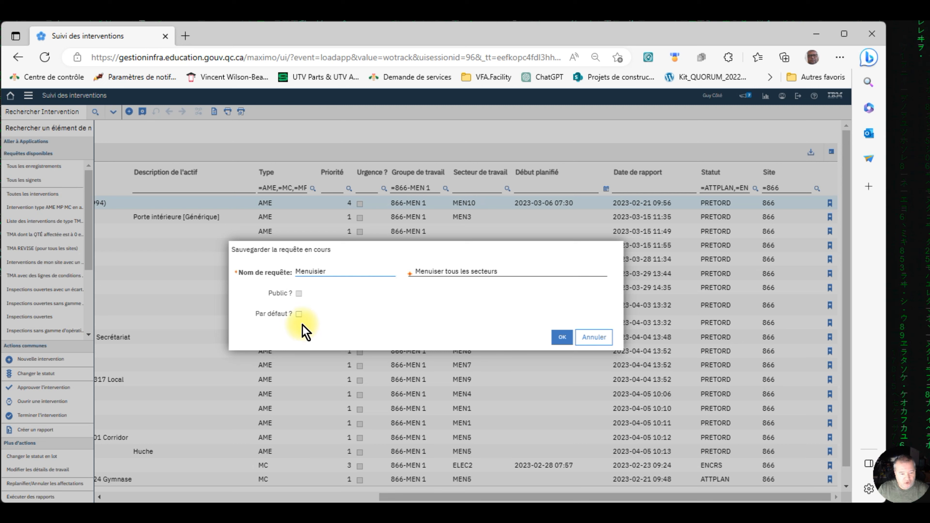
pyautogui.click(299, 315)
pyautogui.click(298, 315)
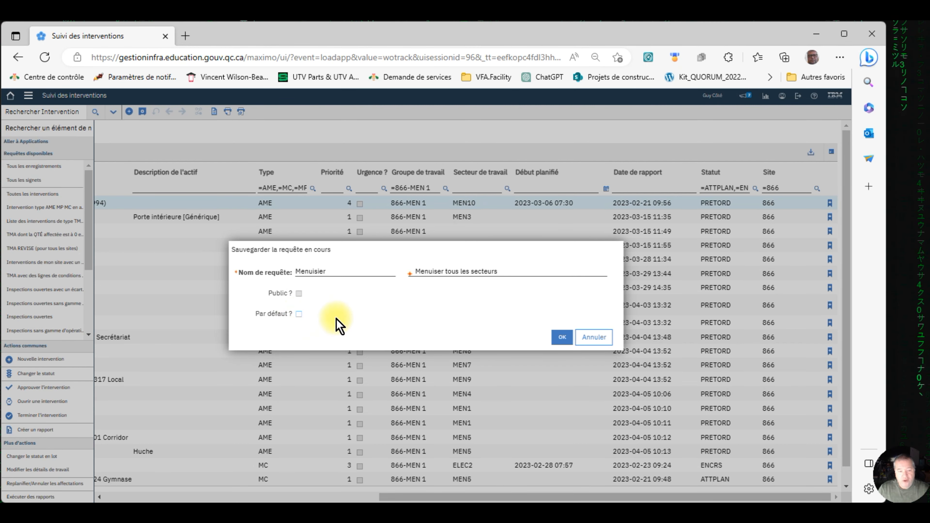
pyautogui.click(563, 339)
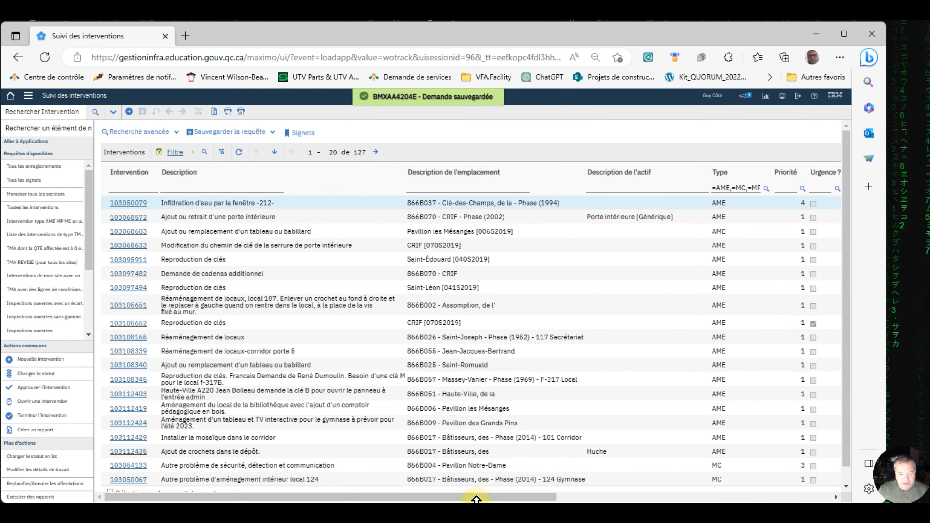
# Reopen Suivi des interventions from the start center and run the saved query "Menuiser tous les secteurs"
pyautogui.moveTo(475, 498); pyautogui.dragTo(758, 476)
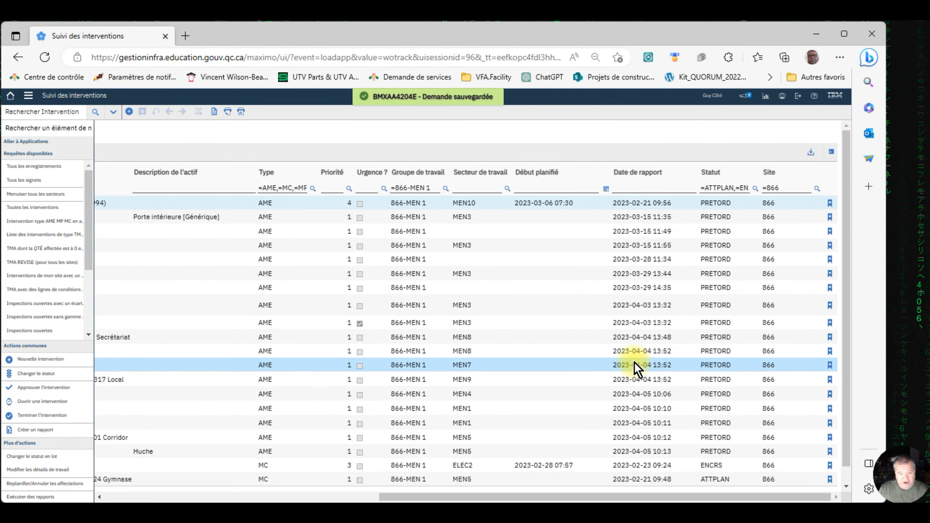
pyautogui.moveTo(575, 496); pyautogui.dragTo(266, 493)
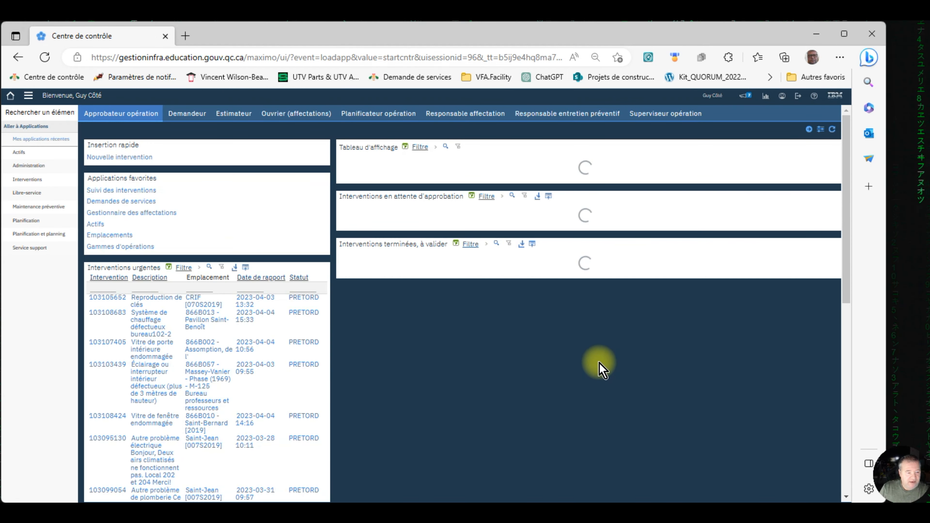
pyautogui.click(121, 190)
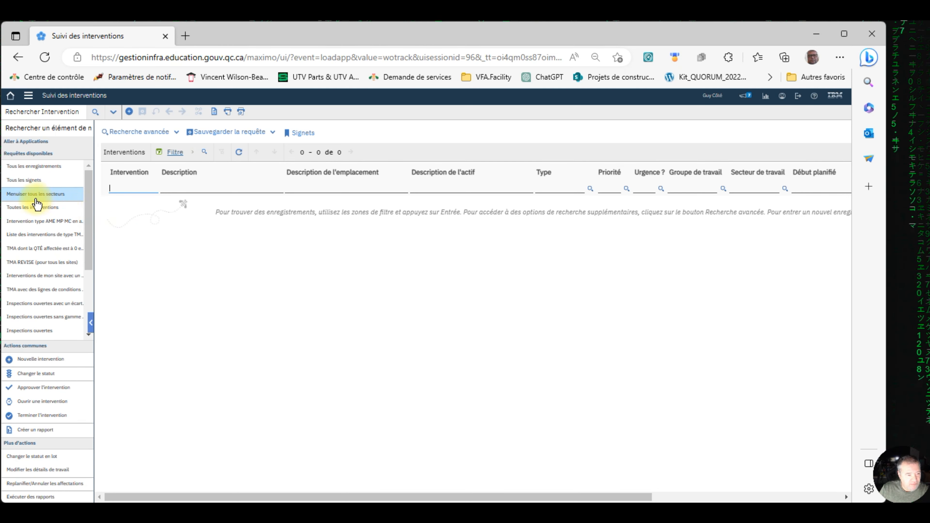
pyautogui.click(33, 207)
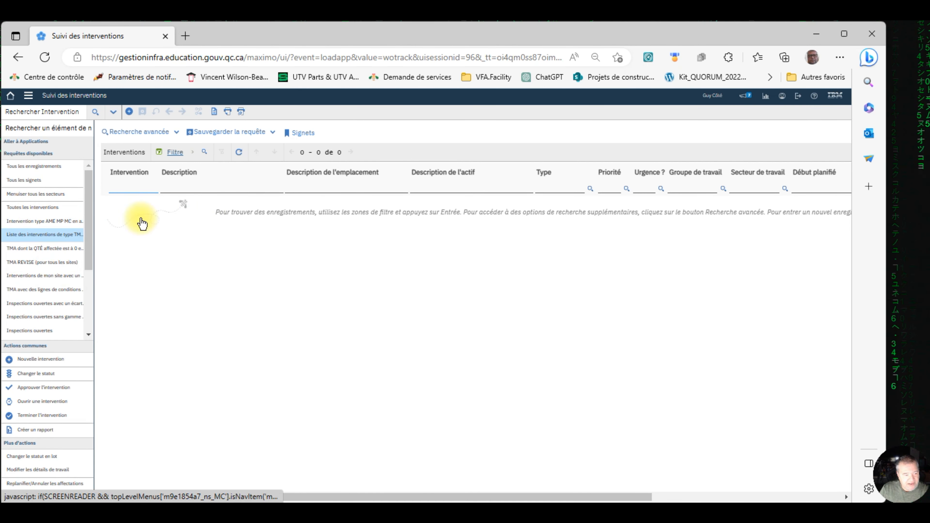
pyautogui.click(11, 196)
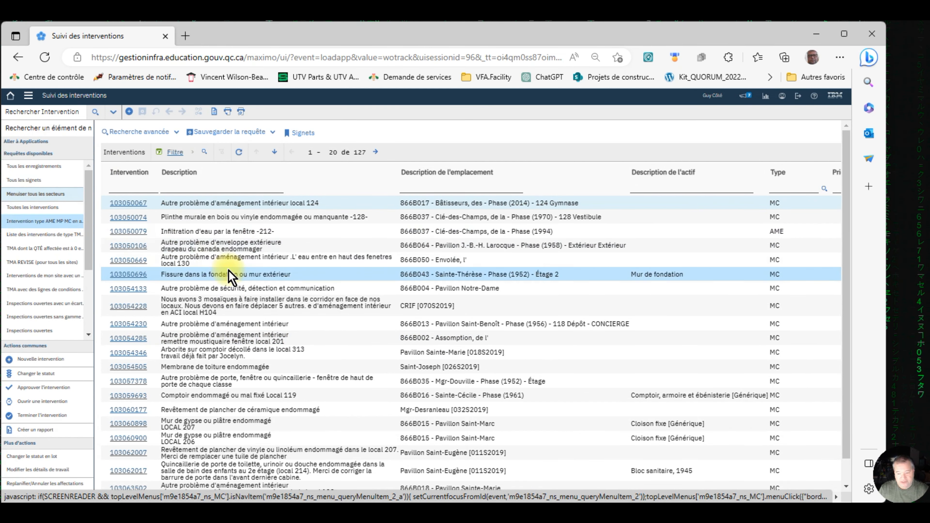
# Reopen Suivi des interventions from the start center and search the saved queries manager for "menuisier"
pyautogui.click(11, 96)
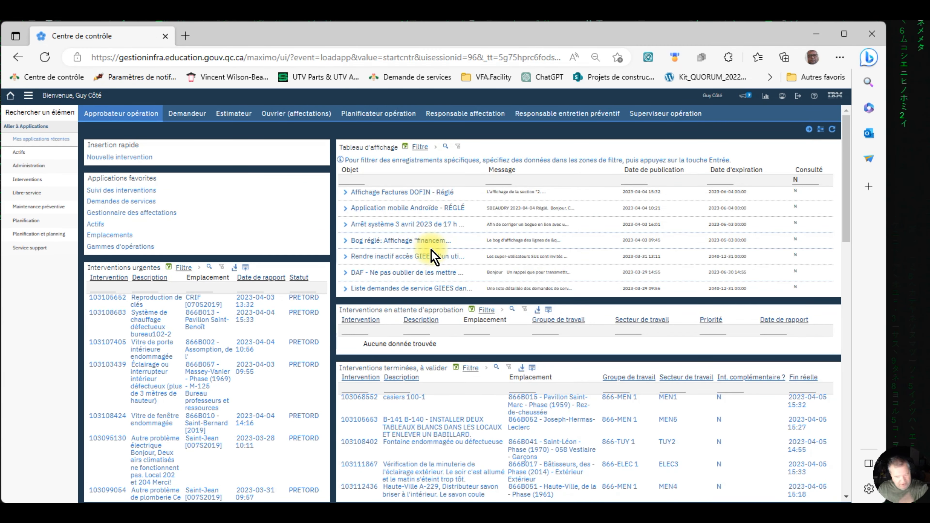
pyautogui.click(139, 190)
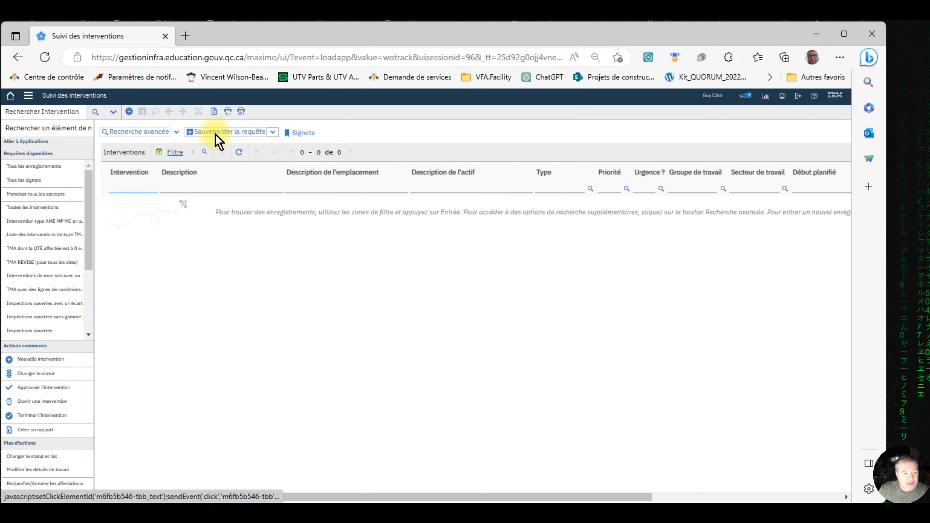
pyautogui.click(273, 132)
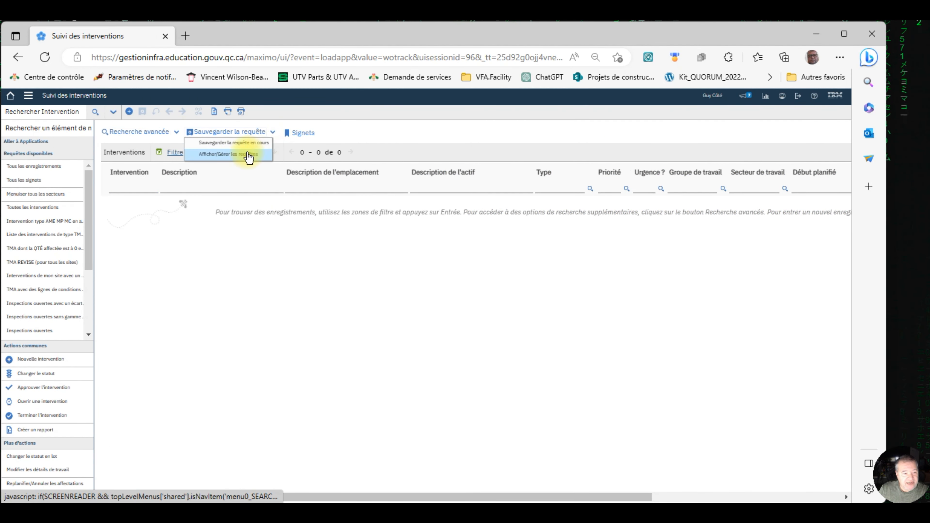
pyautogui.click(233, 155)
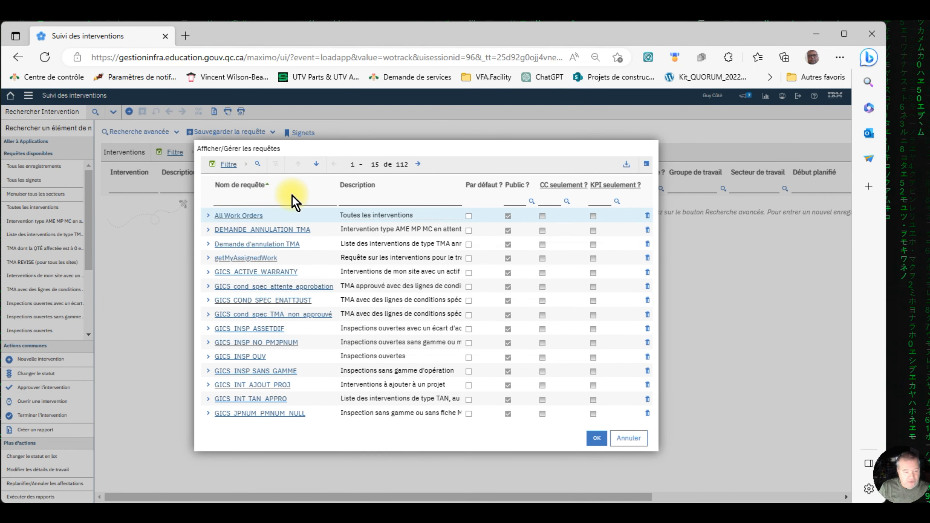
pyautogui.write('menuisier')
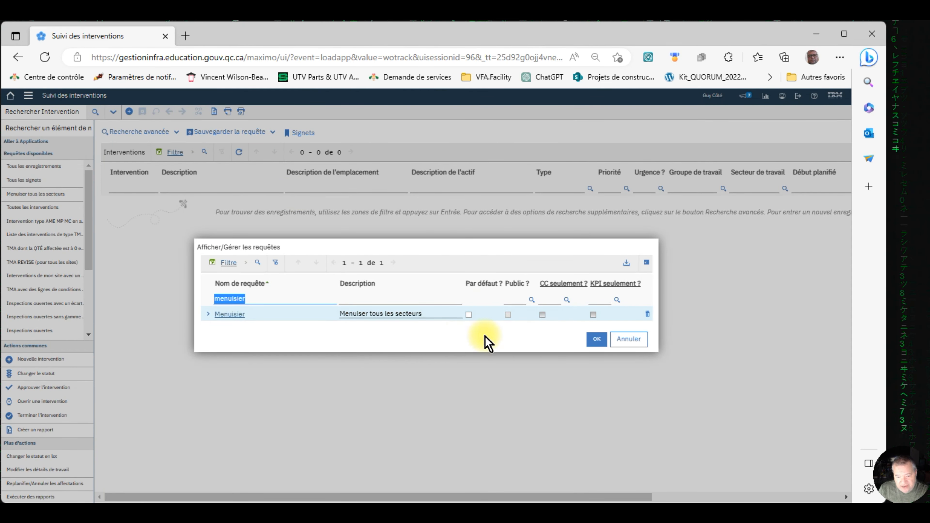
# Run the Menuisier query from the saved queries manager and examine the work group, sector and status columns
pyautogui.click(508, 316)
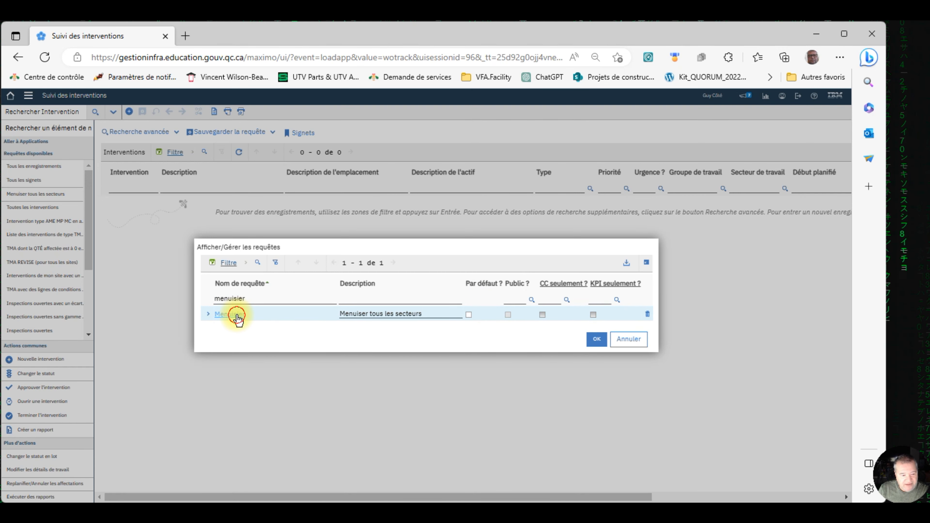
pyautogui.click(237, 315)
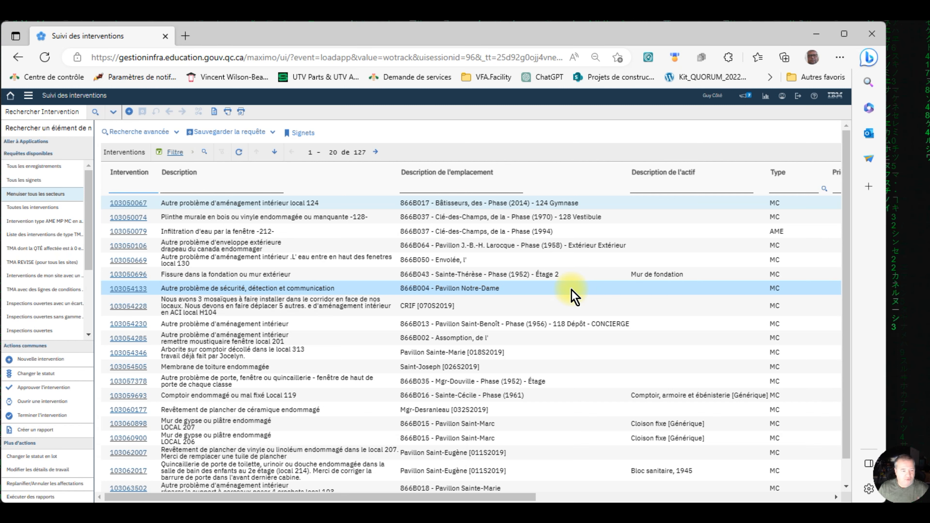
pyautogui.moveTo(485, 500); pyautogui.dragTo(725, 486)
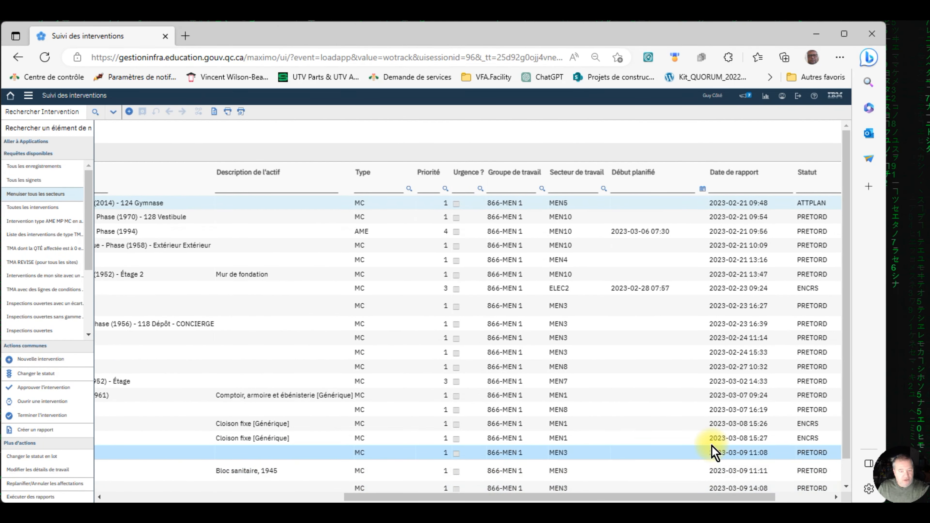